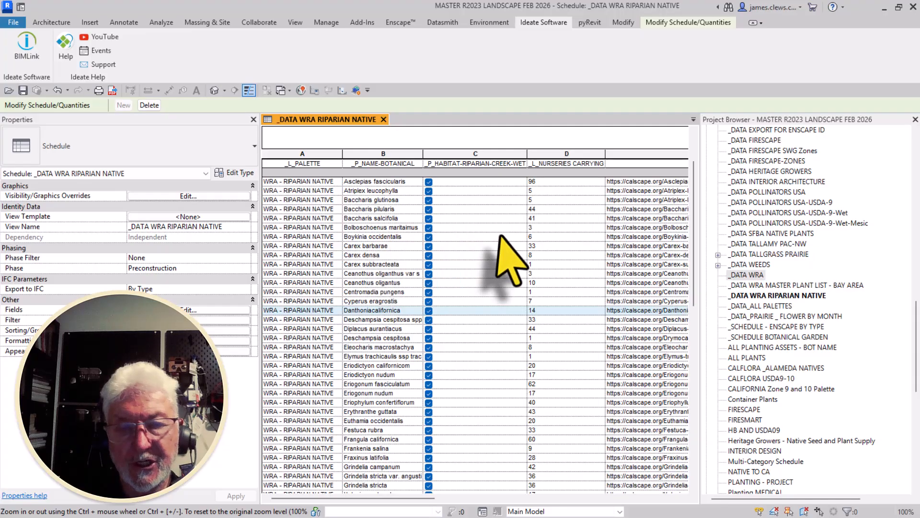
# - Open the Bush Monkey Flower web link stored in the schedule's _L_CONNECT-LINK CALFLORA column
pyautogui.scroll(-2, 479, 287)
pyautogui.moveTo(368, 500); pyautogui.dragTo(544, 499)
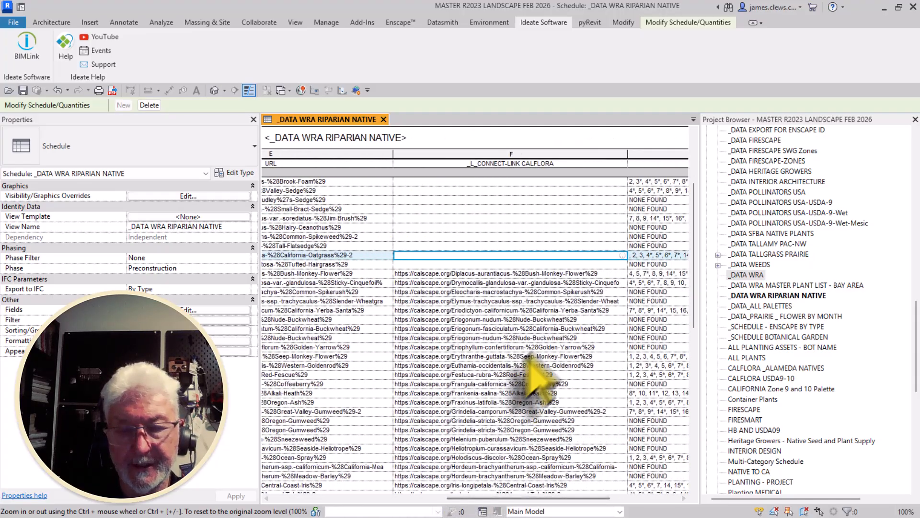
pyautogui.click(605, 276)
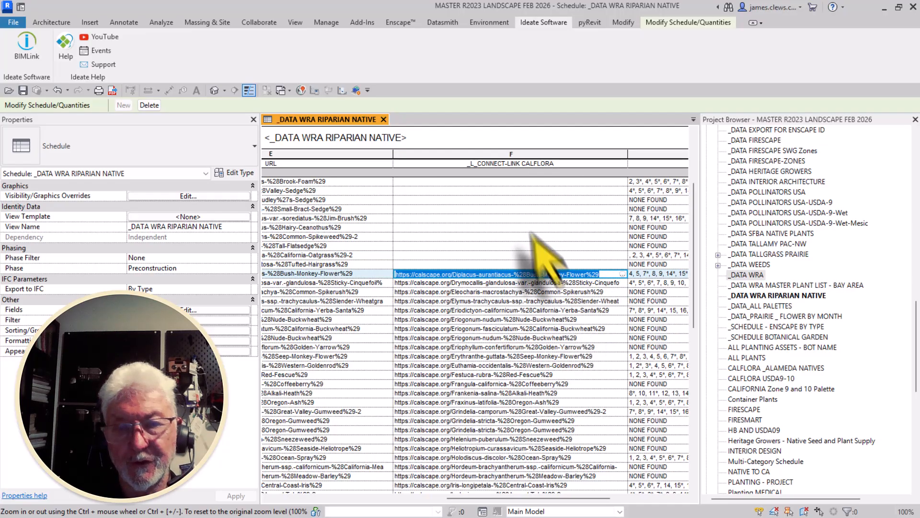
pyautogui.click(418, 237)
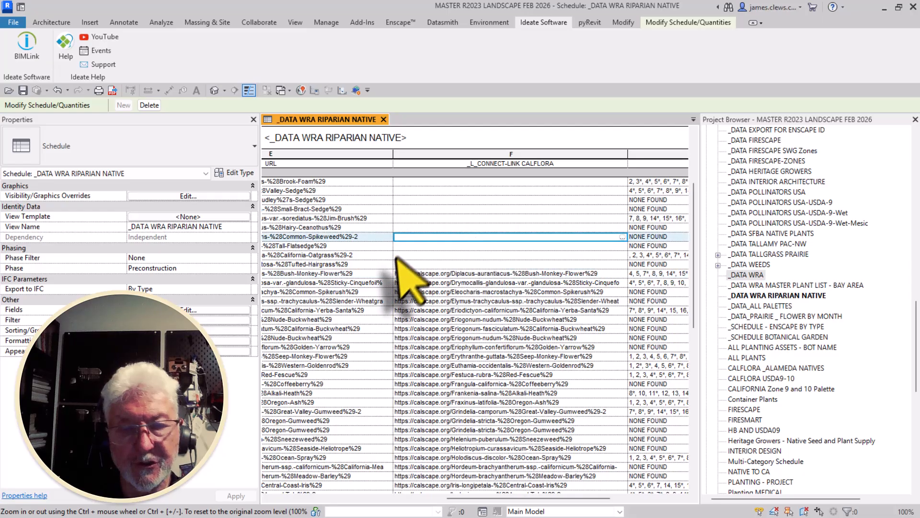
pyautogui.click(618, 273)
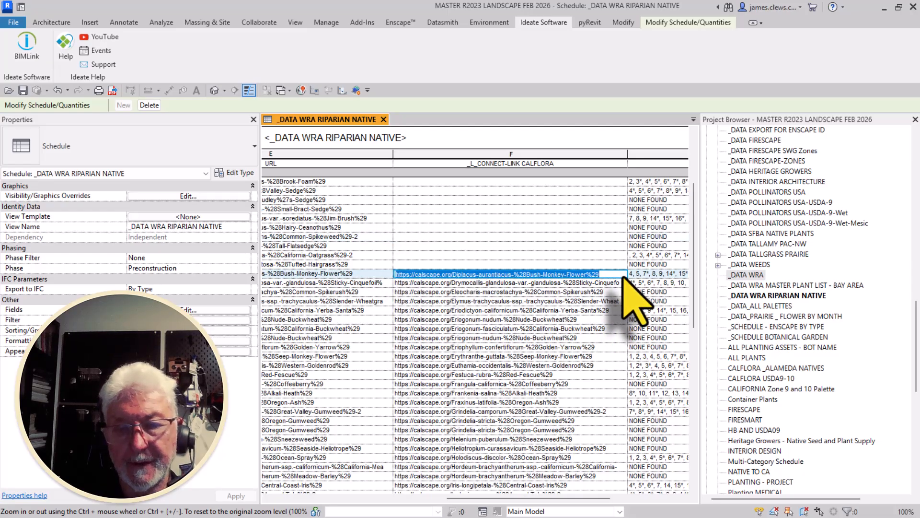
pyautogui.click(622, 273)
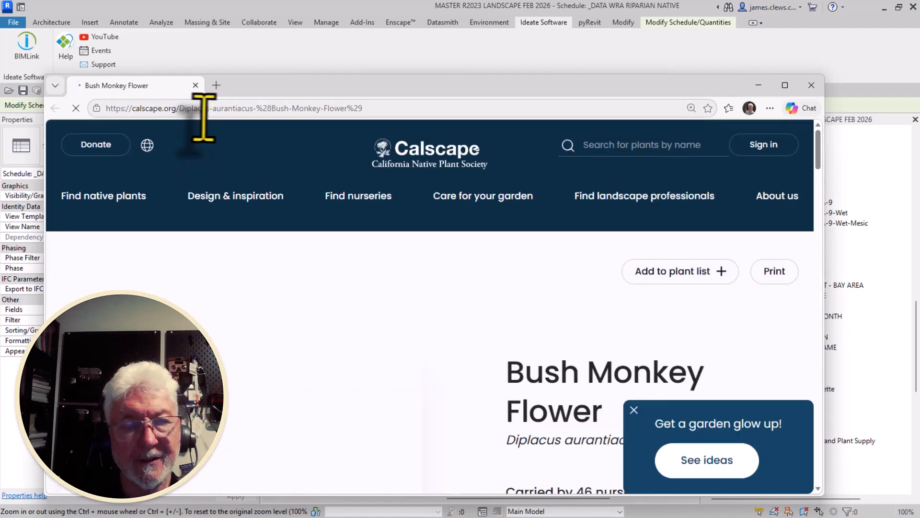
# - Examine the plant photo, nursery availability and plant overview on the Bush Monkey Flower page, and close the browser
pyautogui.moveTo(242, 196)
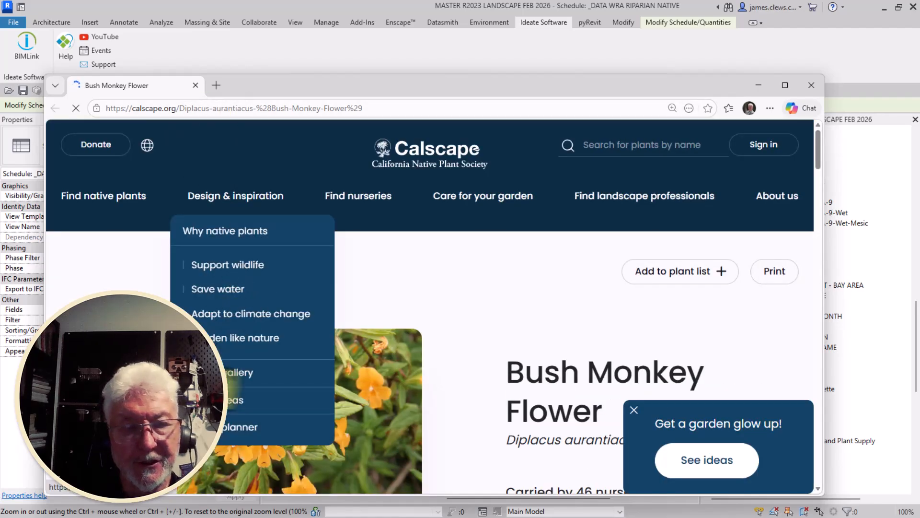
pyautogui.scroll(-3, 498, 297)
pyautogui.scroll(-10, 462, 240)
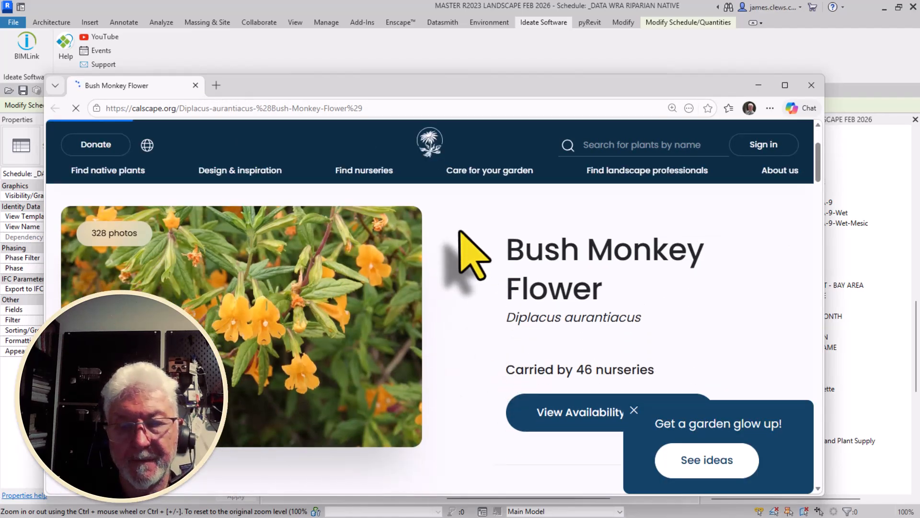
pyautogui.scroll(-3, 442, 266)
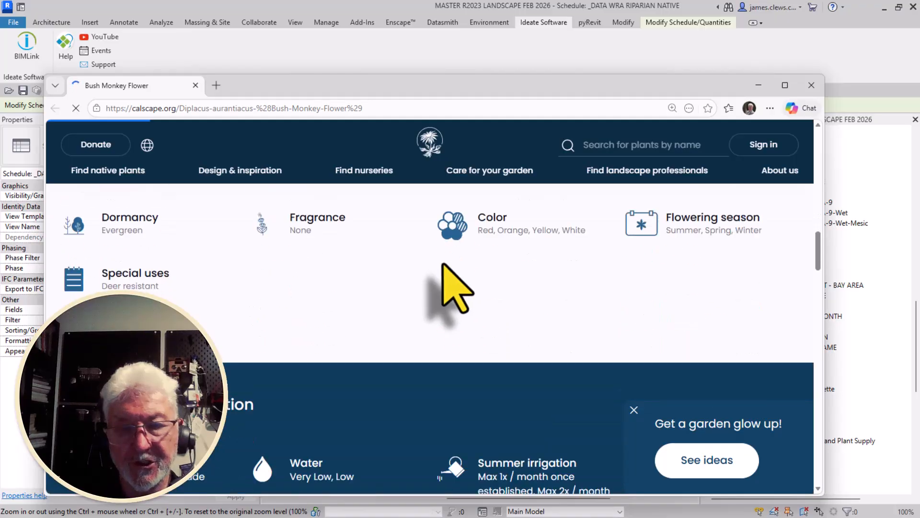
pyautogui.scroll(6, 443, 263)
pyautogui.scroll(-5, 450, 278)
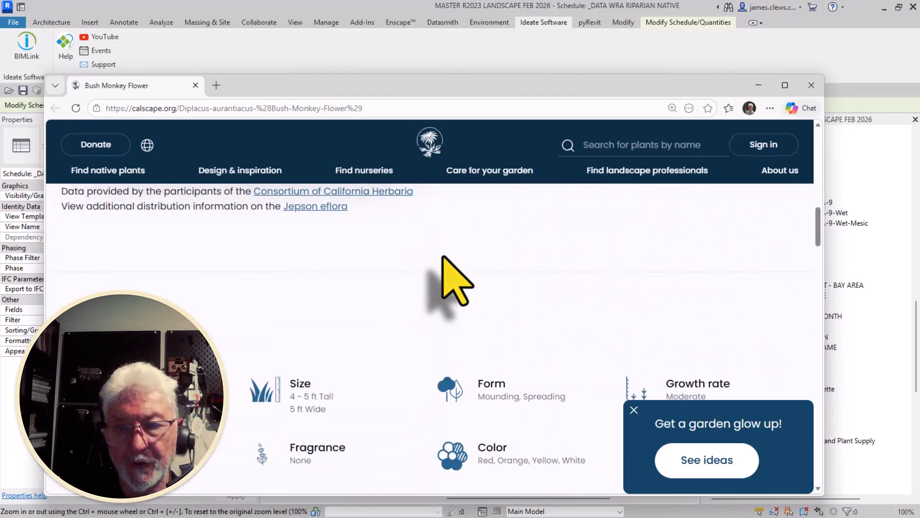
pyautogui.scroll(12, 448, 269)
pyautogui.scroll(-8, 448, 259)
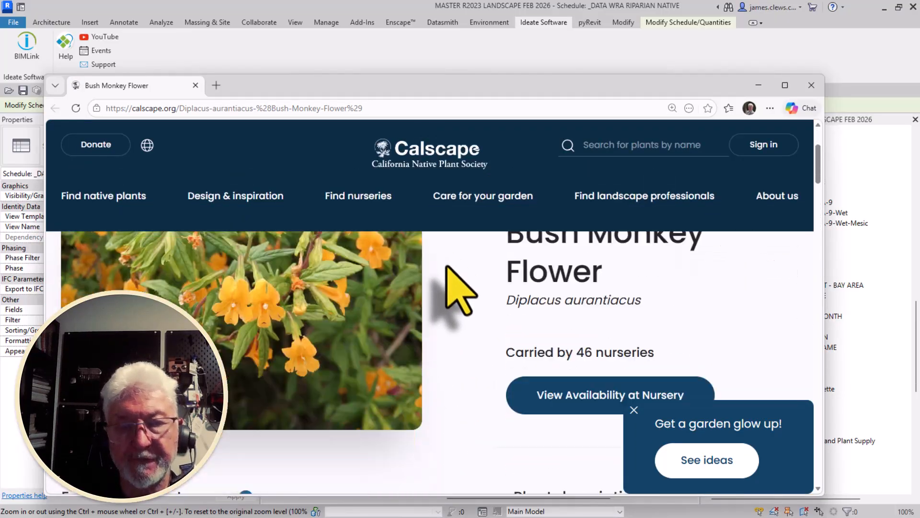
pyautogui.scroll(-5, 451, 262)
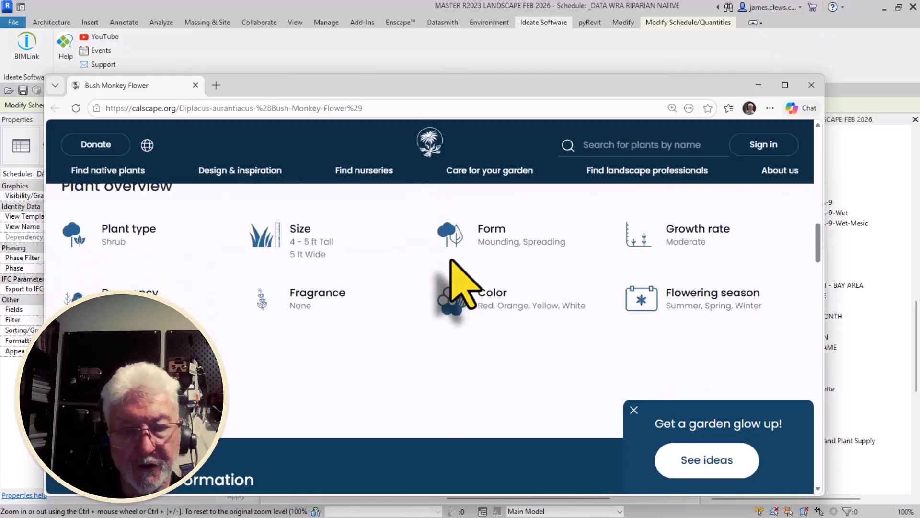
pyautogui.click(811, 86)
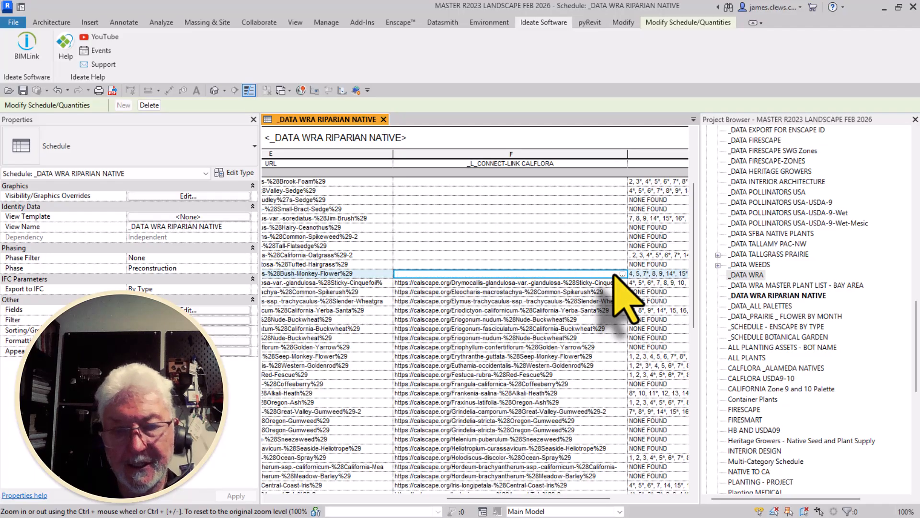
# - Clear the _L_CONNECT-LINK CALFLORA values for Bush Monkey Flower and Sticky Cinquefoil, applying each change to all elements of the type
pyautogui.click(581, 293)
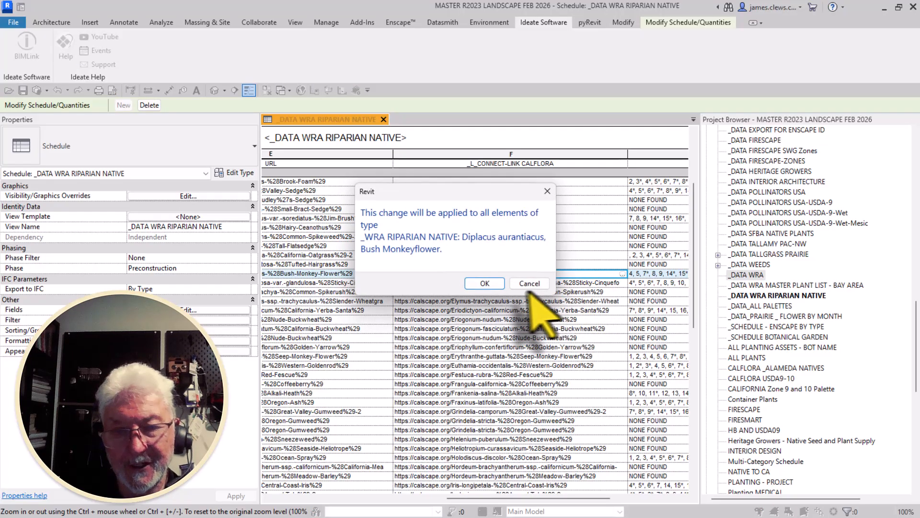
pyautogui.click(485, 284)
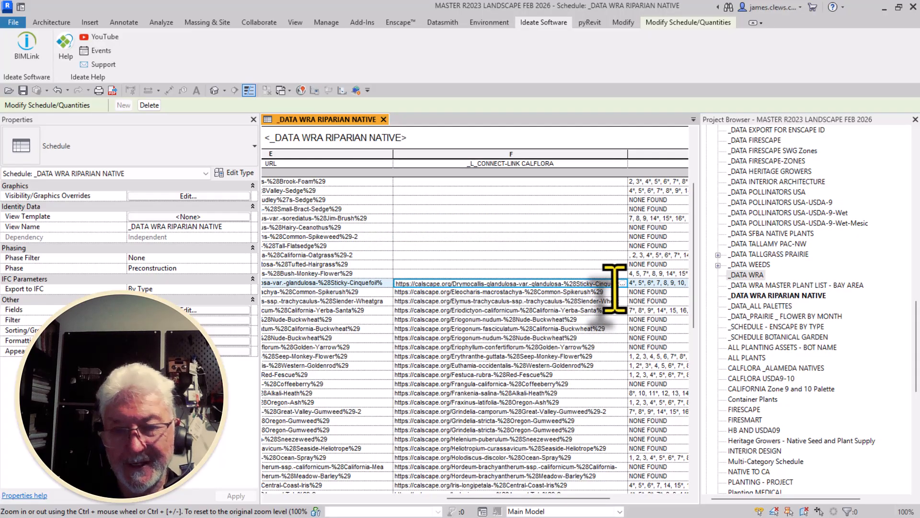
pyautogui.moveTo(615, 286); pyautogui.dragTo(386, 318)
pyautogui.press('Delete')
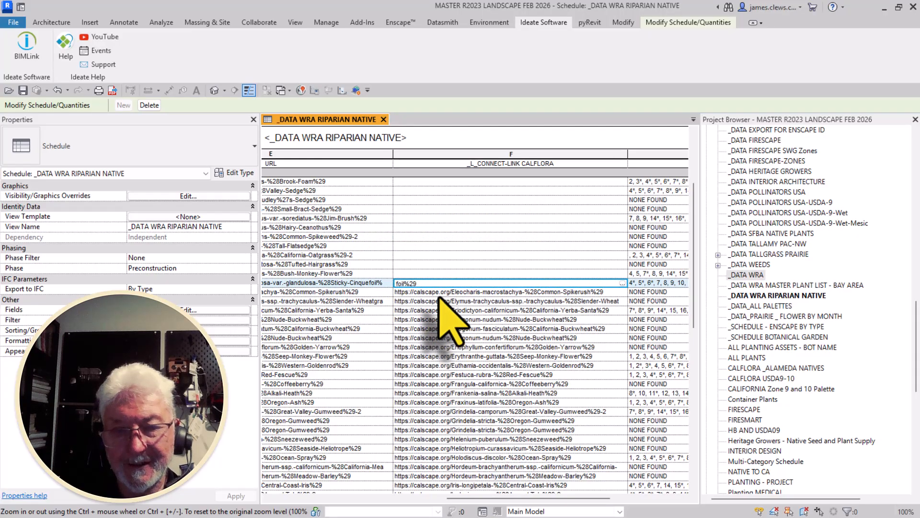
pyautogui.press('Delete')
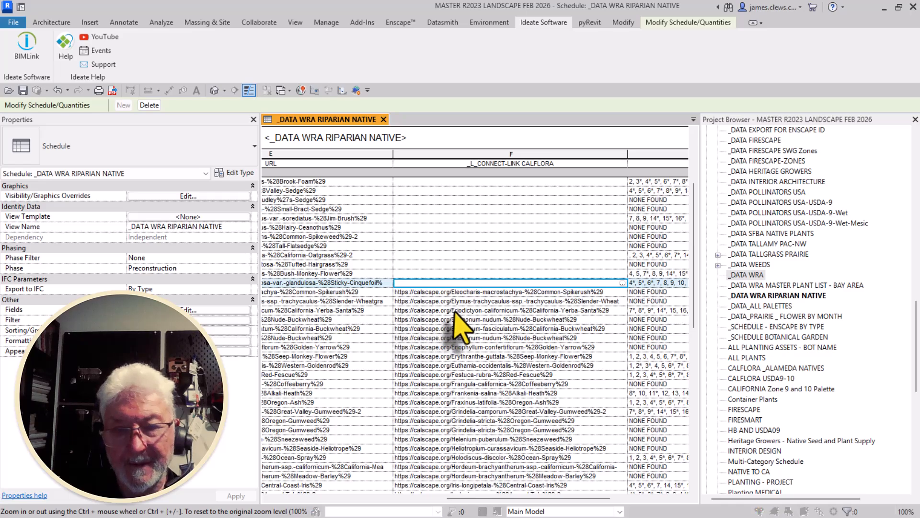
pyautogui.press('Return')
pyautogui.click(485, 284)
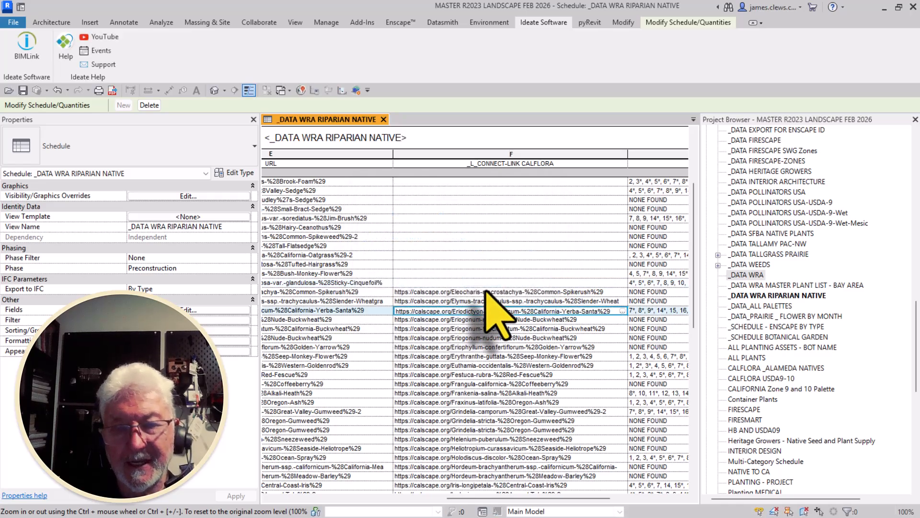
pyautogui.click(489, 348)
pyautogui.scroll(-7, 489, 348)
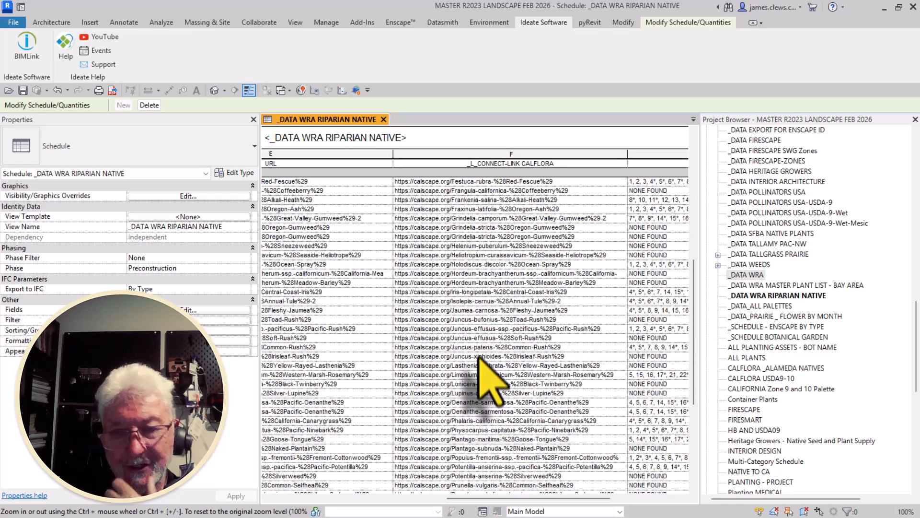
pyautogui.scroll(11, 484, 288)
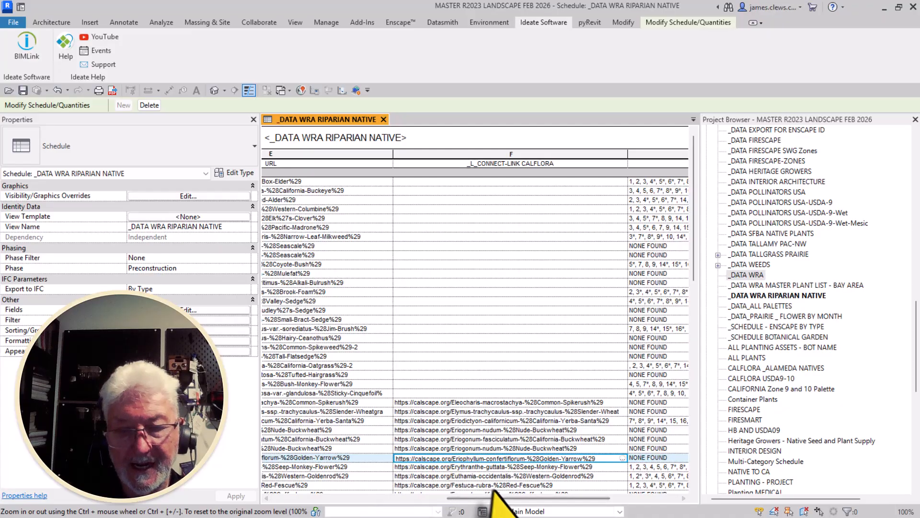
pyautogui.moveTo(490, 498); pyautogui.dragTo(416, 498)
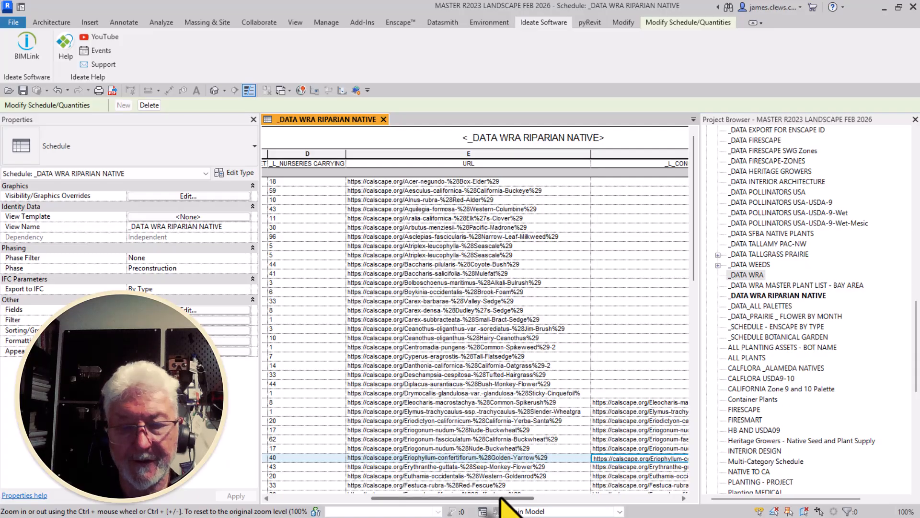
pyautogui.moveTo(502, 498)
pyautogui.mouseDown()
pyautogui.moveTo(491, 499)
pyautogui.moveTo(502, 499)
pyautogui.mouseUp()
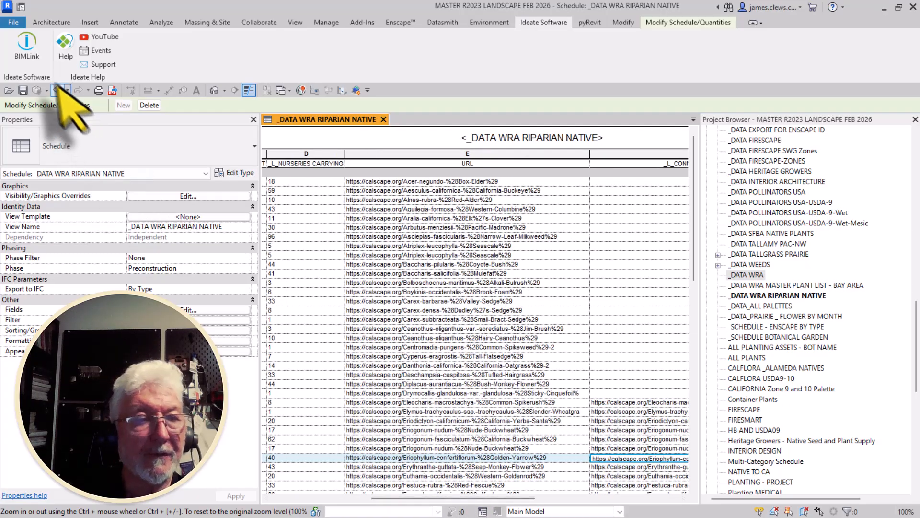
# - Export the _DATA WRA RIPARIAN NATIVE link to Excel with BIMLink, overwriting the existing worksheet, and open the exported file
pyautogui.click(19, 50)
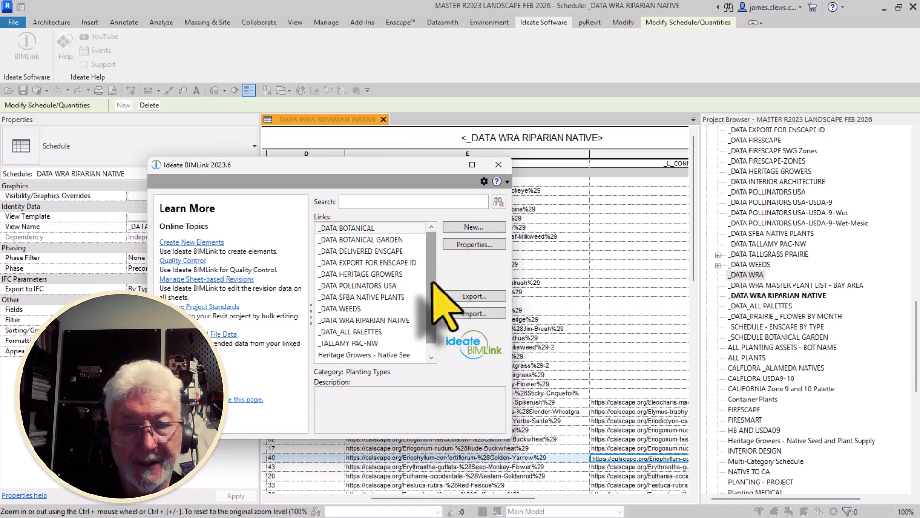
pyautogui.moveTo(435, 274); pyautogui.dragTo(436, 289)
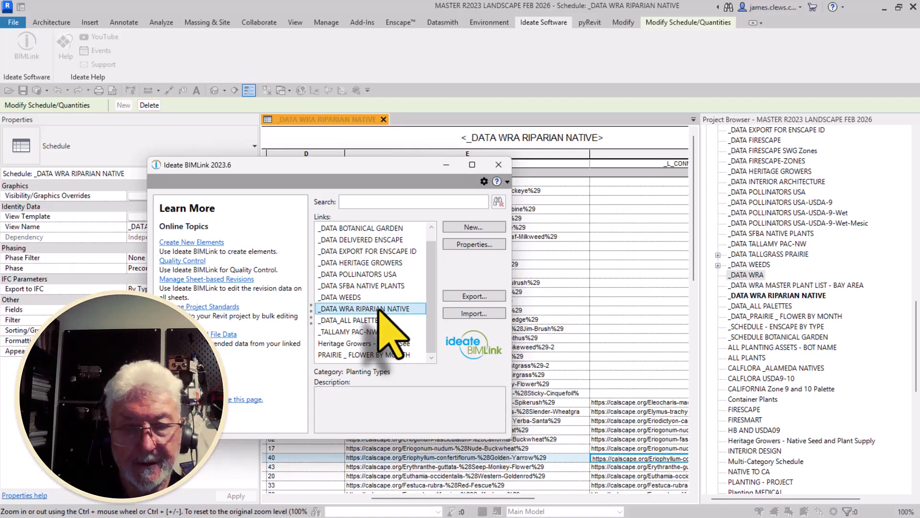
pyautogui.click(477, 296)
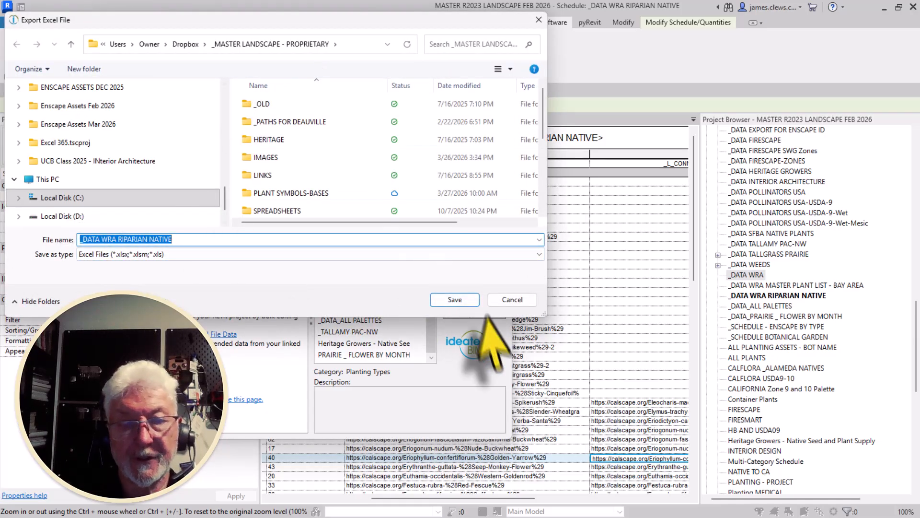
pyautogui.click(455, 300)
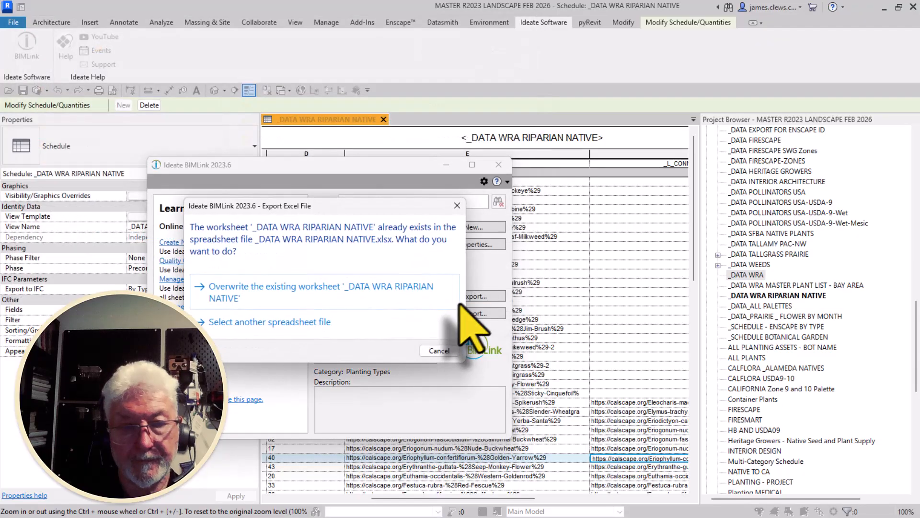
pyautogui.click(265, 292)
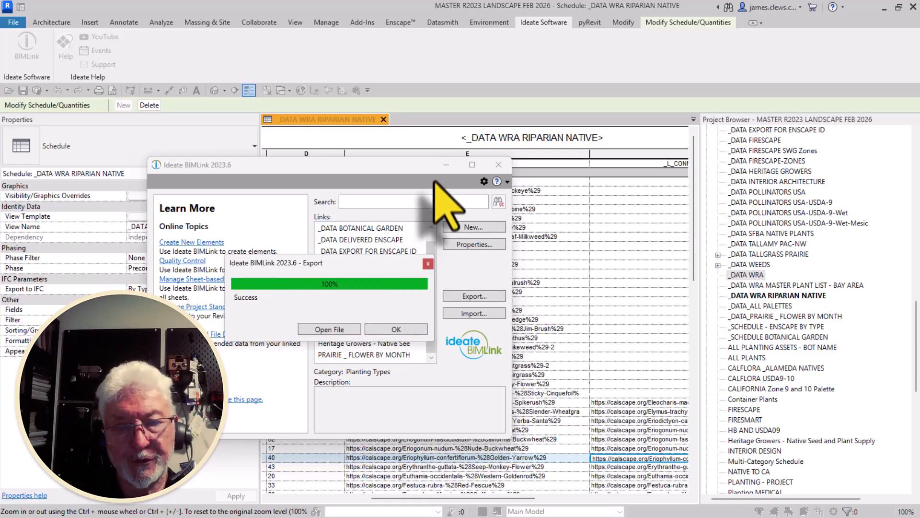
pyautogui.click(337, 330)
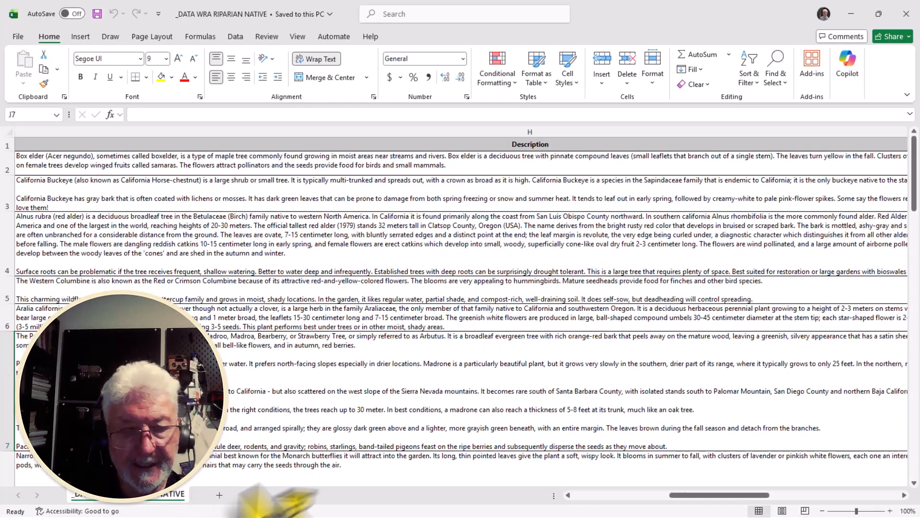
# - Clear the _L_CONNECT-LINK CALFLORA values in rows 2 to 91 of the worksheet
pyautogui.scroll(-3, 318, 349)
pyautogui.scroll(3, 288, 297)
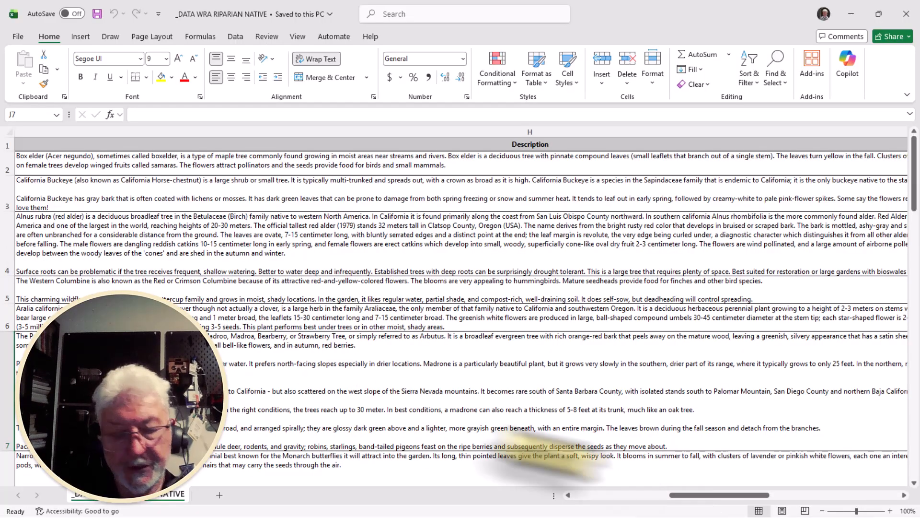
pyautogui.keyDown('ctrl'); pyautogui.scroll(-3, 425, 366); pyautogui.keyUp('ctrl')
pyautogui.keyDown('ctrl'); pyautogui.scroll(-3, 415, 354); pyautogui.keyUp('ctrl')
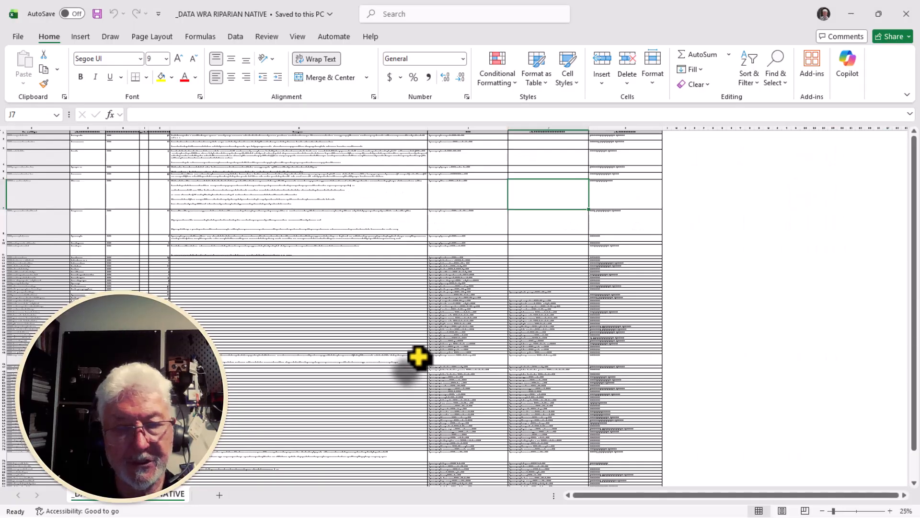
pyautogui.keyDown('ctrl'); pyautogui.scroll(2, 335, 360); pyautogui.keyUp('ctrl')
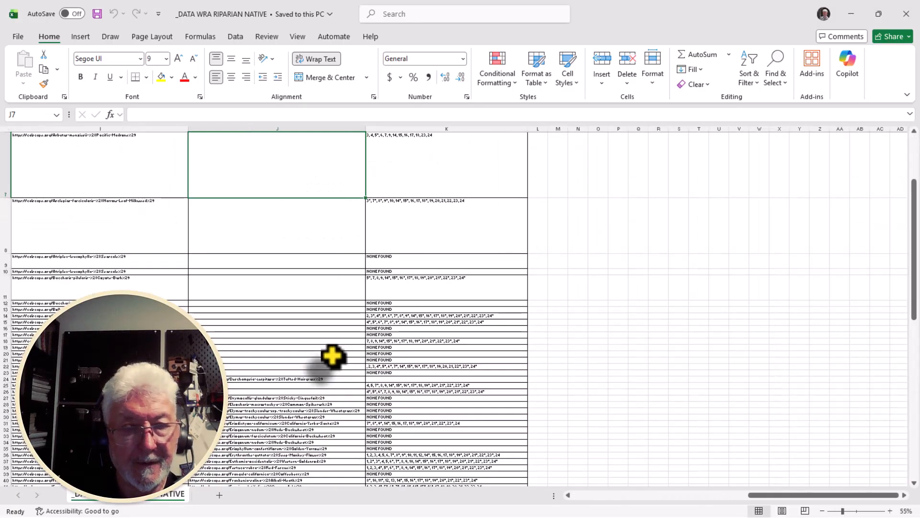
pyautogui.scroll(2, 241, 365)
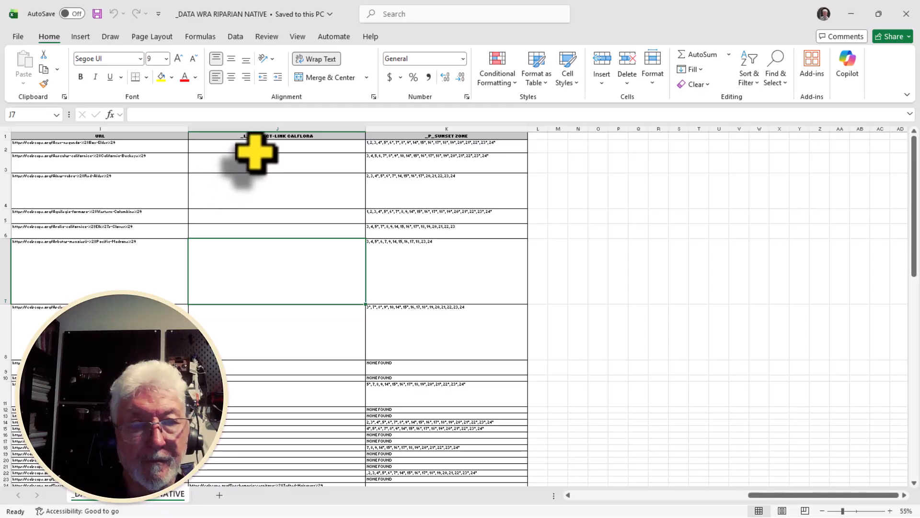
pyautogui.keyDown('ctrl'); pyautogui.scroll(2, 254, 152); pyautogui.keyUp('ctrl')
pyautogui.scroll(-1, 367, 196)
pyautogui.scroll(1, 374, 150)
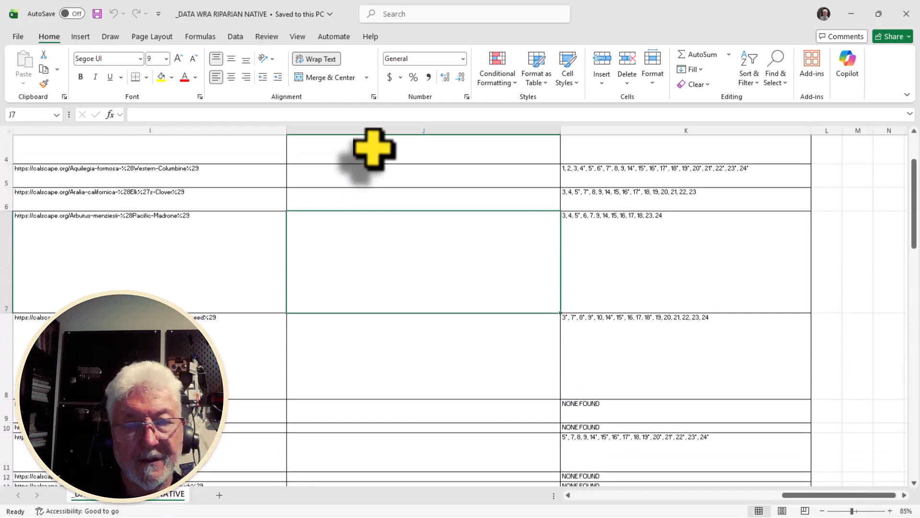
pyautogui.scroll(1, 373, 150)
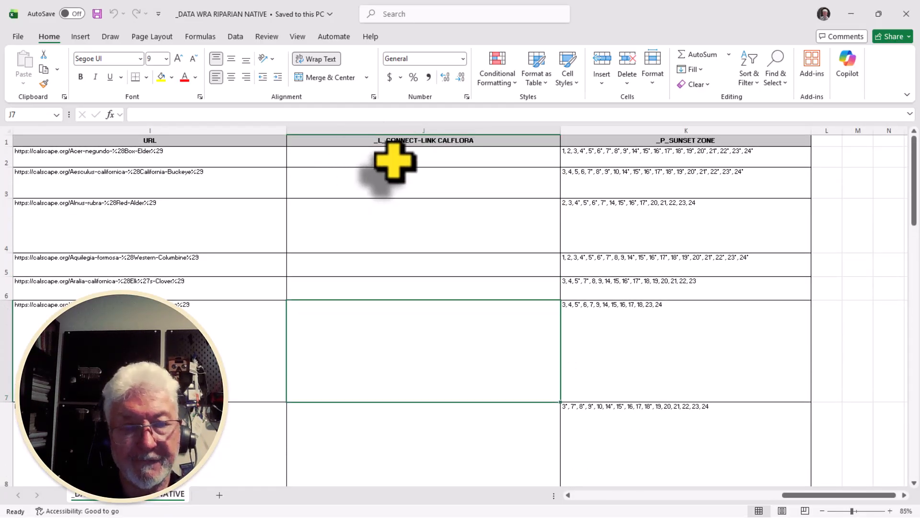
pyautogui.moveTo(394, 160); pyautogui.dragTo(443, 378)
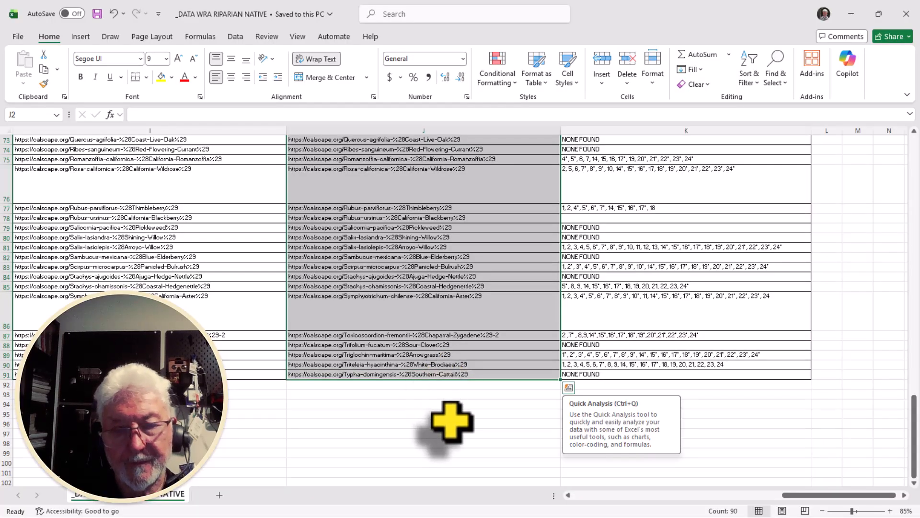
pyautogui.press('BackSpace')
pyautogui.scroll(1, 417, 288)
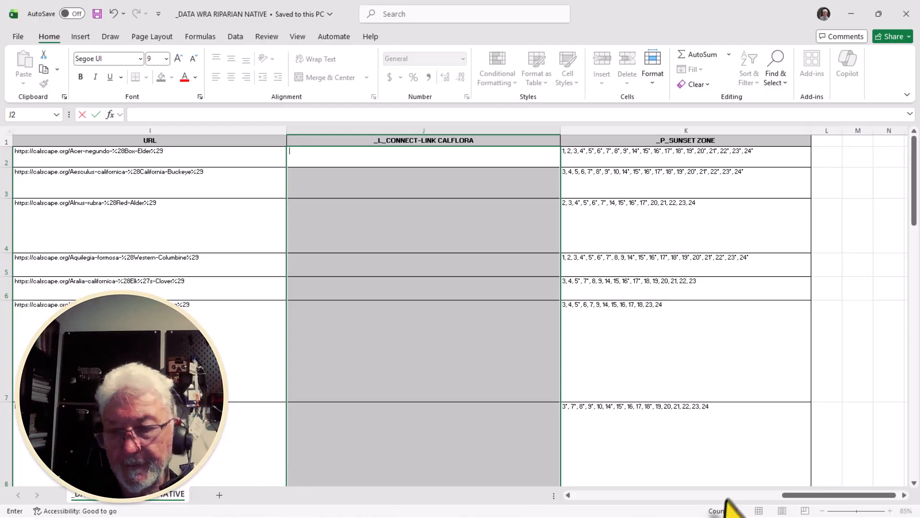
# - Copy the URL links in rows 2 to 91 into the matching rows of the _L_CONNECT-LINK CALFLORA column
pyautogui.moveTo(791, 498); pyautogui.dragTo(764, 494)
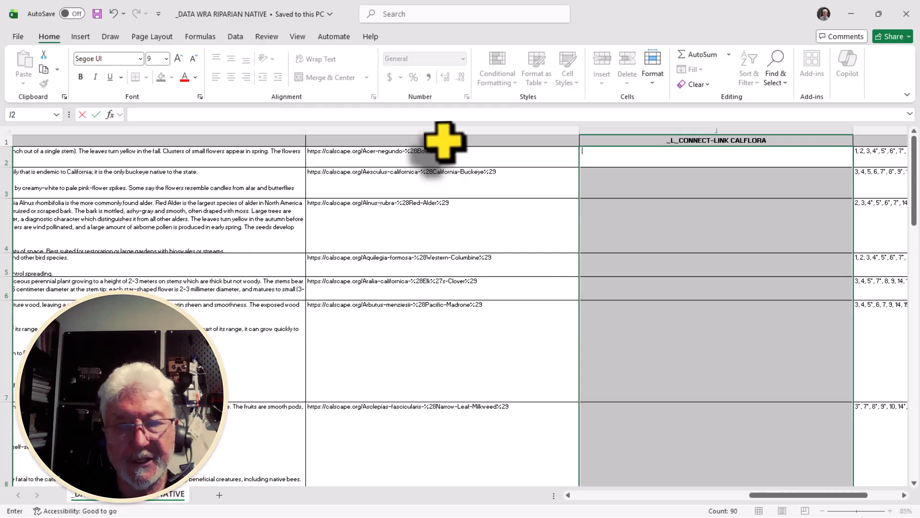
pyautogui.click(473, 158)
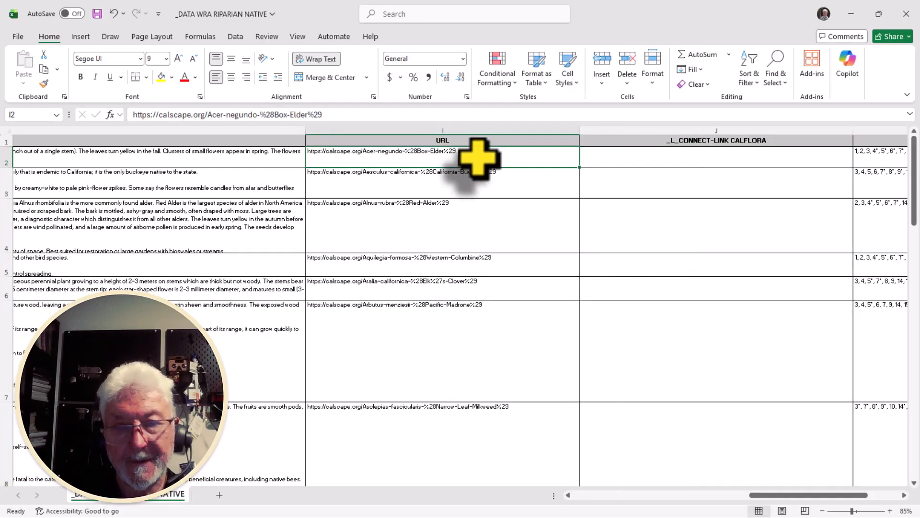
pyautogui.moveTo(518, 157); pyautogui.dragTo(468, 188)
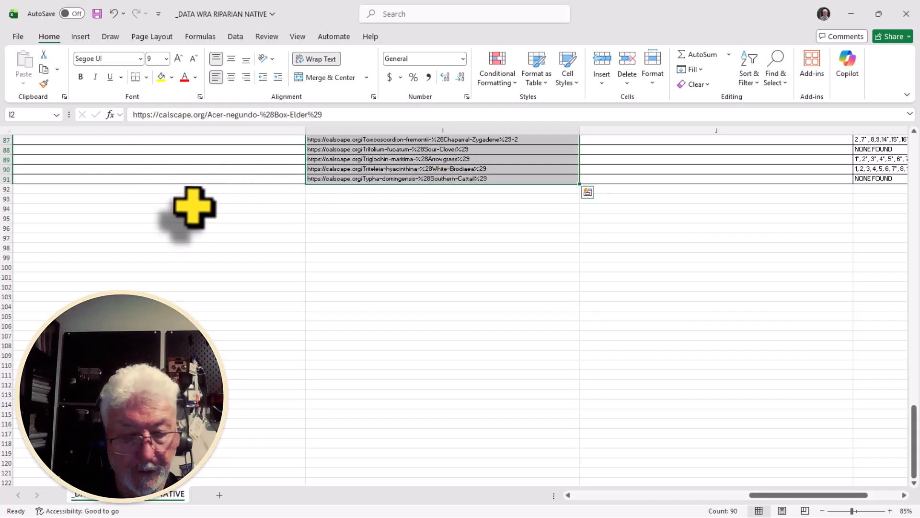
pyautogui.hotkey('ctrl', 'c')
pyautogui.scroll(16, 705, 267)
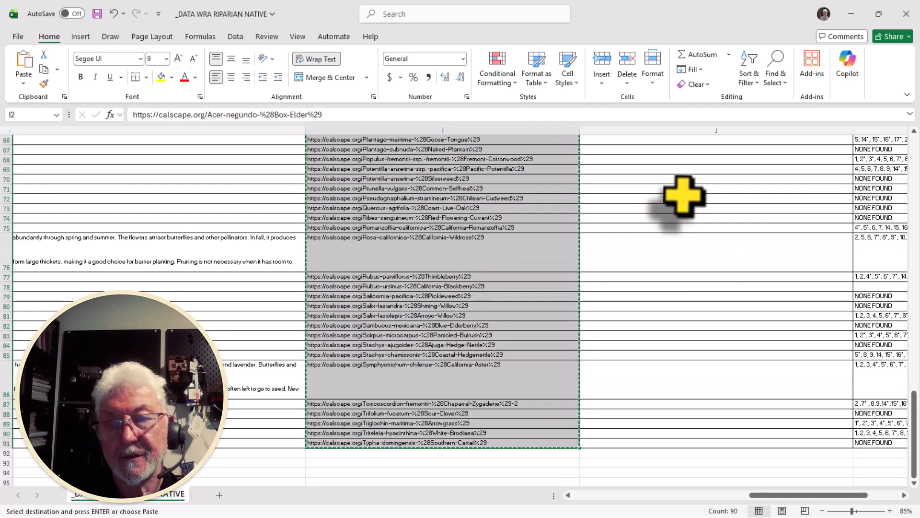
pyautogui.scroll(13, 686, 185)
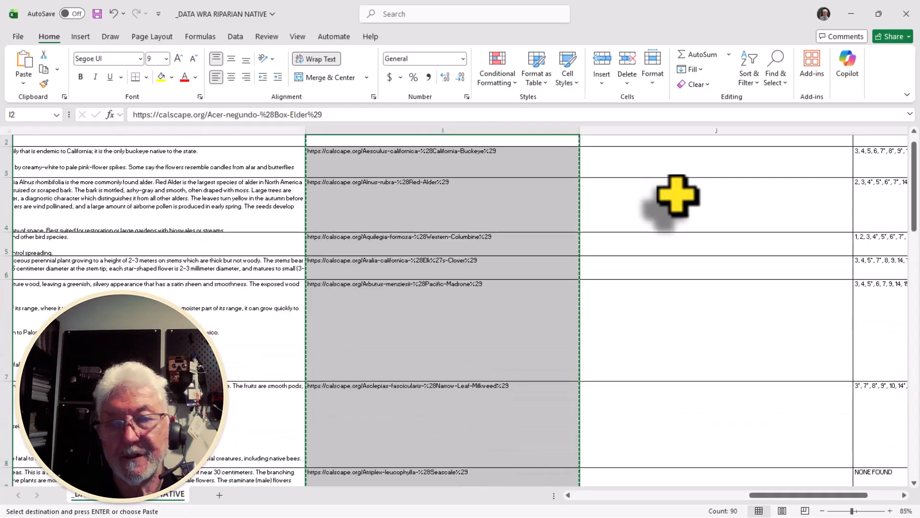
pyautogui.click(623, 161)
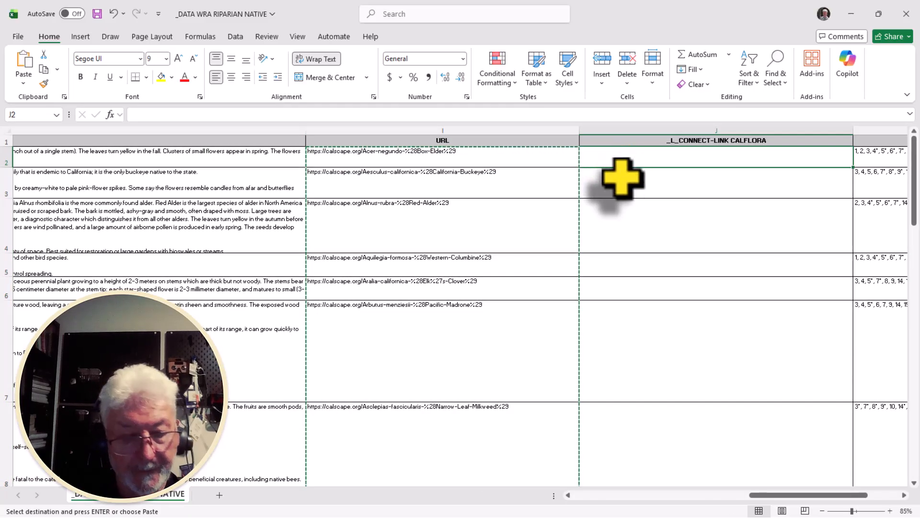
pyautogui.hotkey('ctrl', 'v')
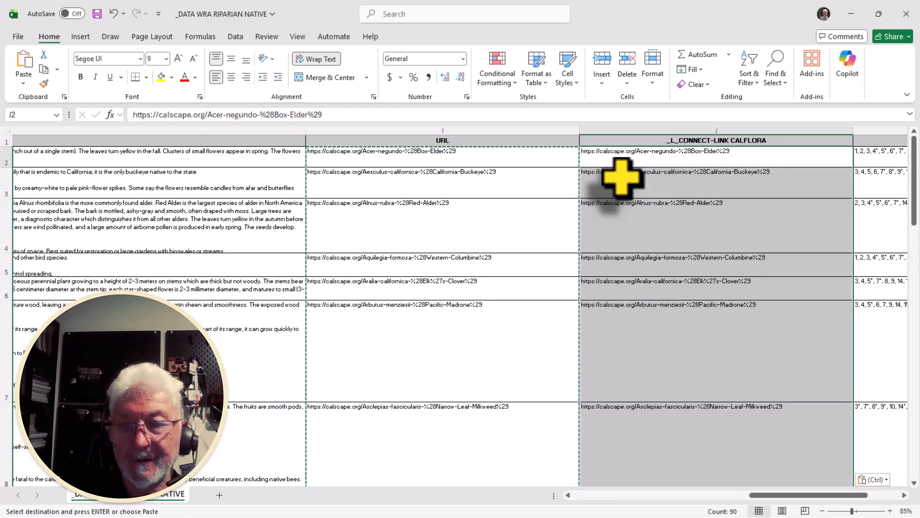
pyautogui.scroll(-11, 561, 243)
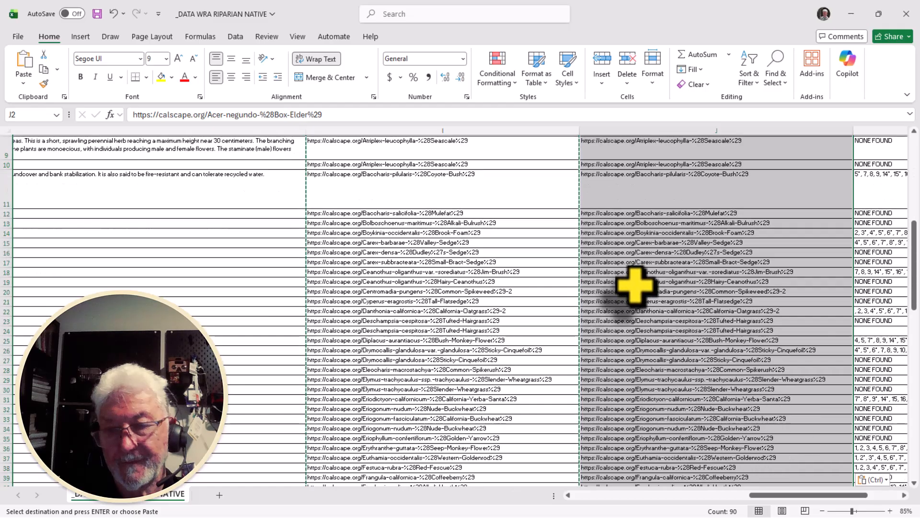
pyautogui.scroll(-3, 628, 312)
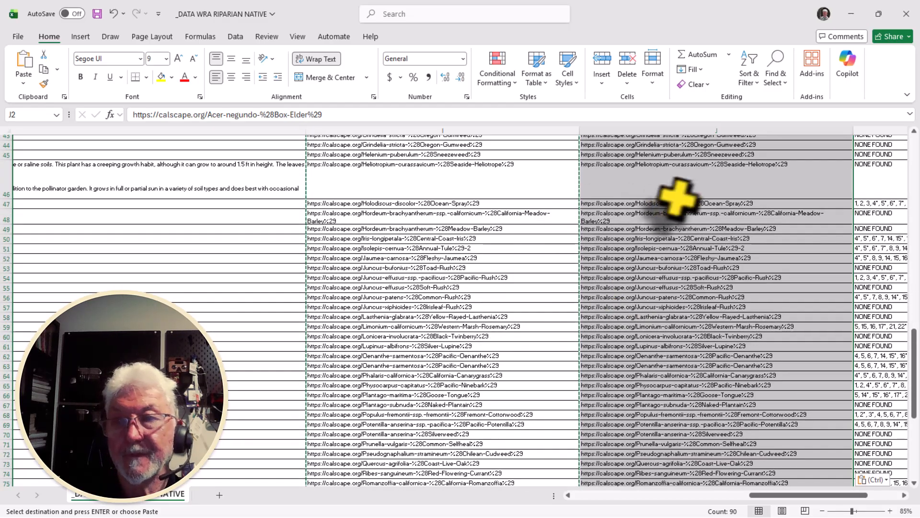
# - Save the _DATA WRA RIPARIAN NATIVE workbook and close Excel
pyautogui.click(17, 37)
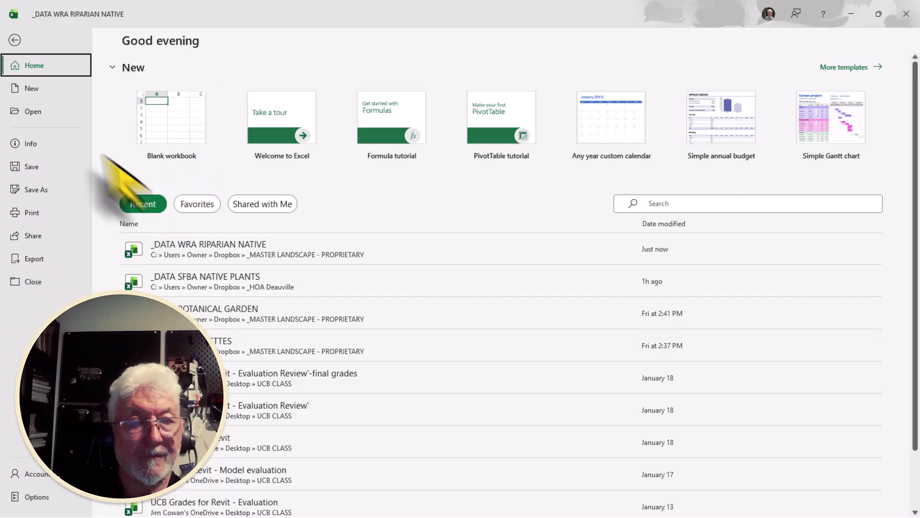
pyautogui.click(35, 166)
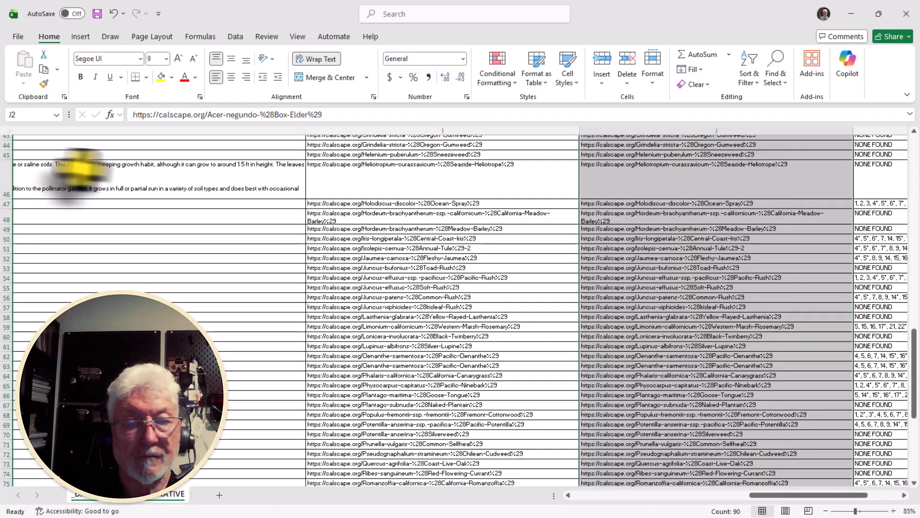
pyautogui.click(18, 37)
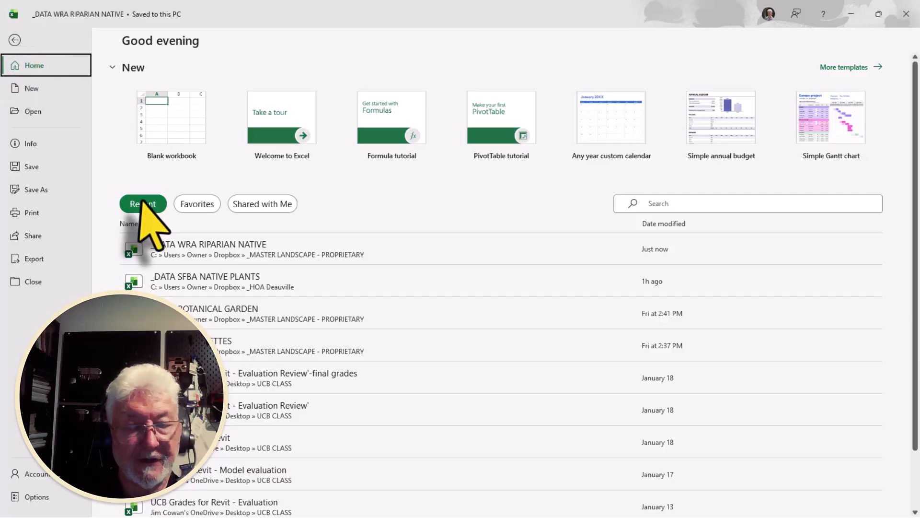
pyautogui.click(906, 14)
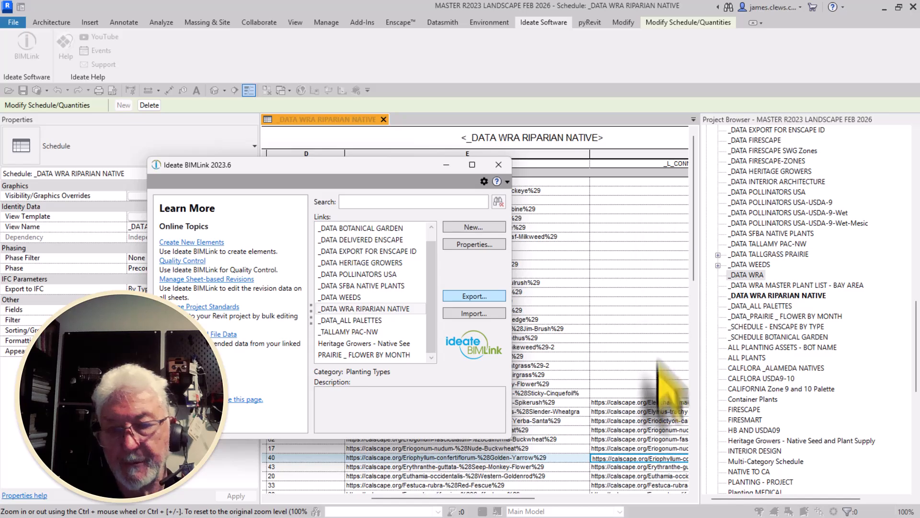
# - Import the _DATA WRA RIPARIAN NATIVE workbook into its matching link with BIMLink, and close BIMLink
pyautogui.click(474, 313)
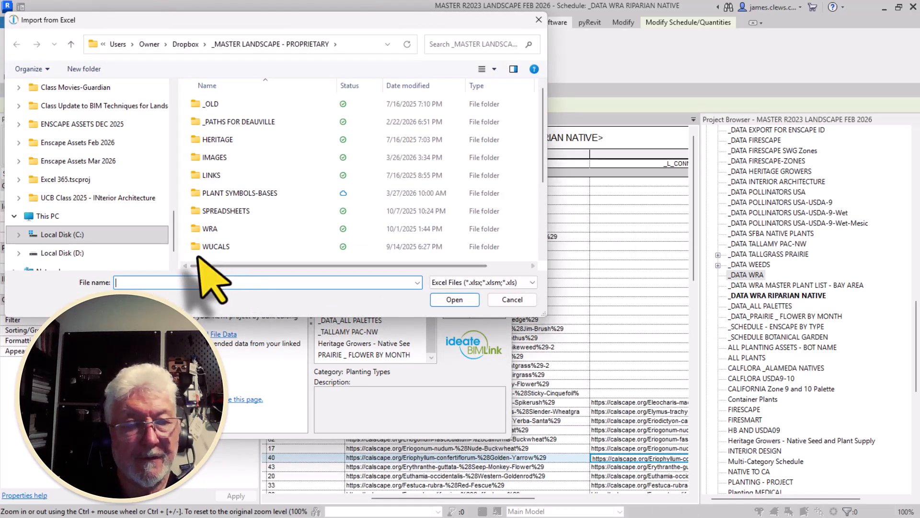
pyautogui.scroll(-1, 230, 203)
pyautogui.scroll(-2, 247, 221)
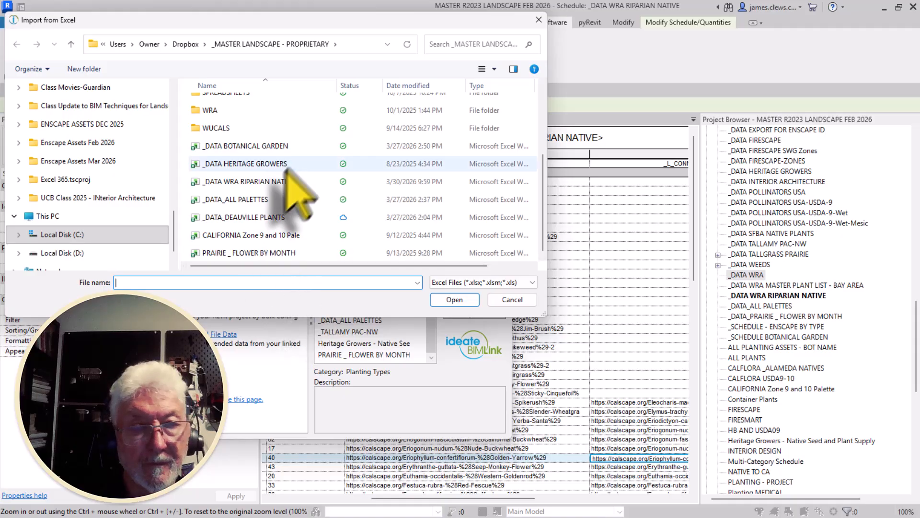
pyautogui.click(252, 182)
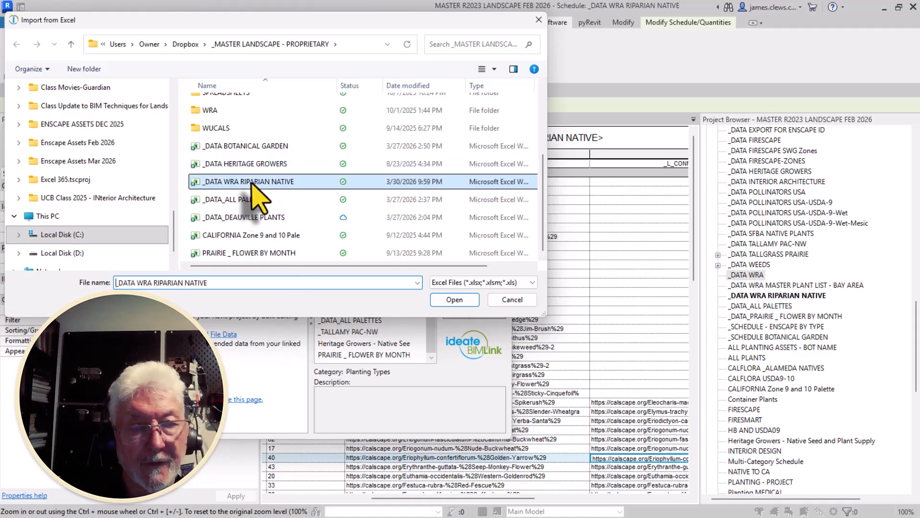
pyautogui.click(454, 299)
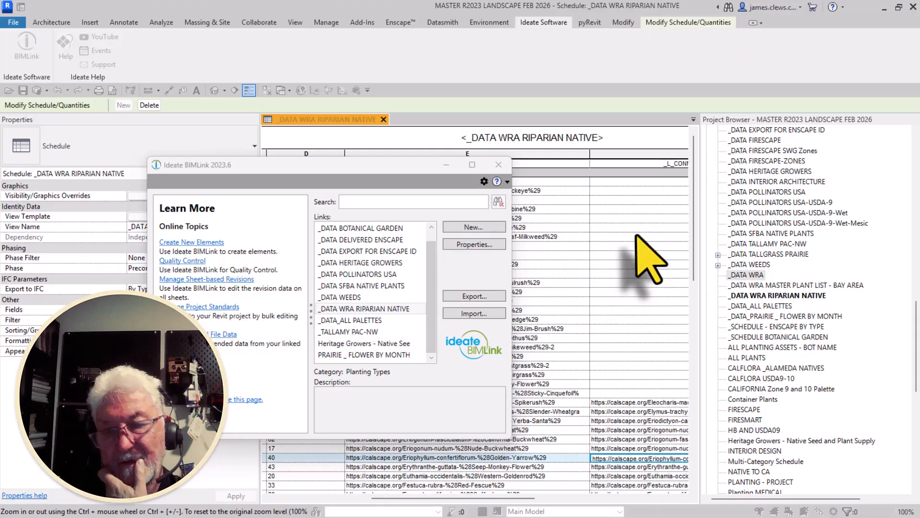
pyautogui.click(480, 482)
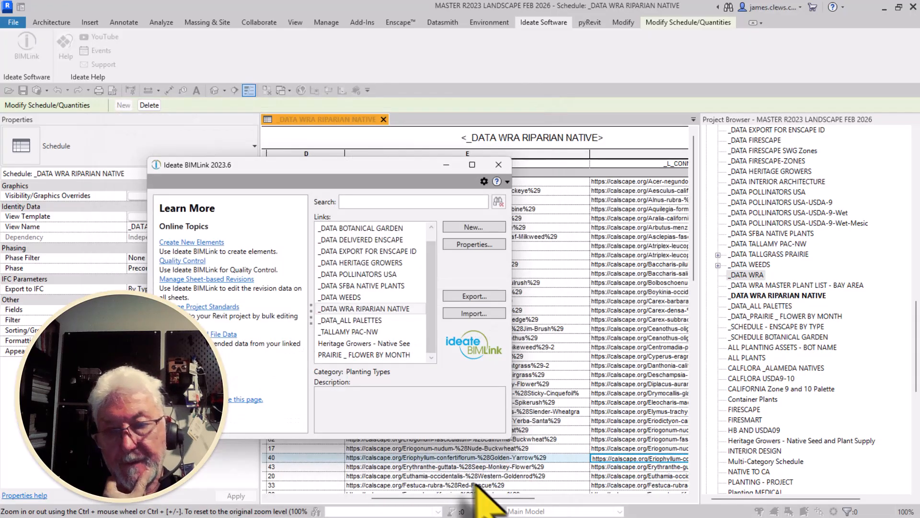
pyautogui.click(498, 165)
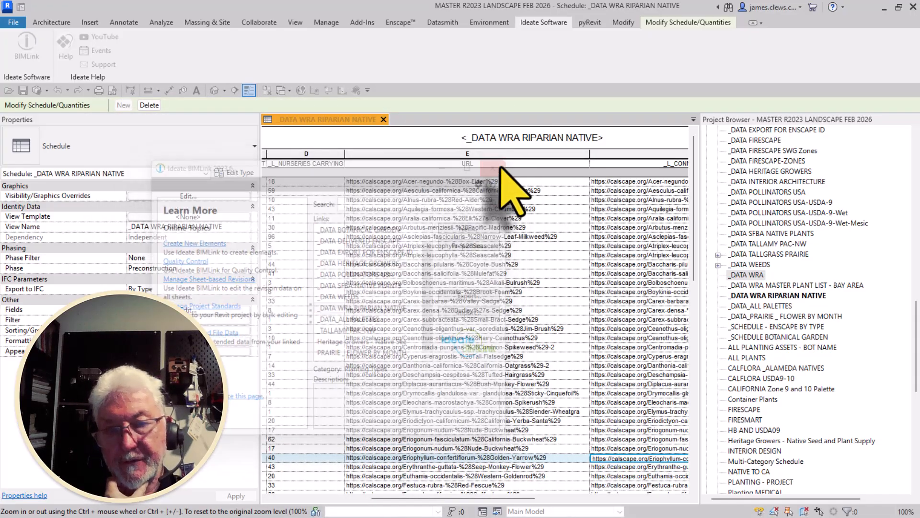
# - Review the imported plant links in the schedule and open the Valley Sedge link in the _L_CONNECT-LINK CALFLORA column
pyautogui.scroll(-10, 460, 273)
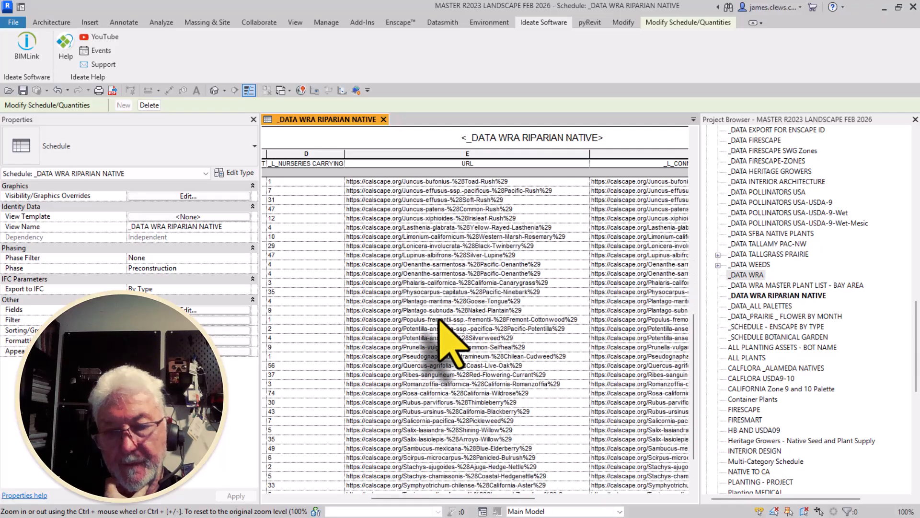
pyautogui.scroll(10, 435, 287)
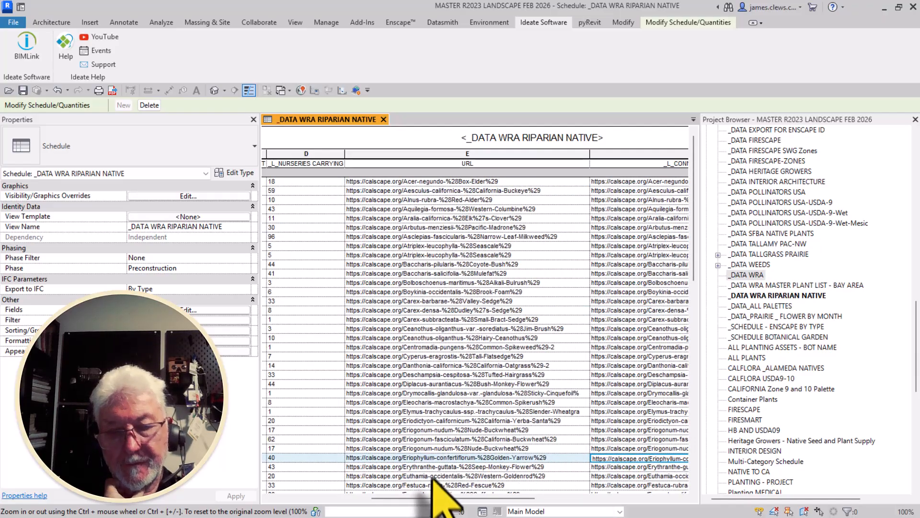
pyautogui.moveTo(426, 499)
pyautogui.mouseDown()
pyautogui.moveTo(476, 499)
pyautogui.moveTo(413, 499)
pyautogui.mouseUp()
pyautogui.scroll(-3, 454, 330)
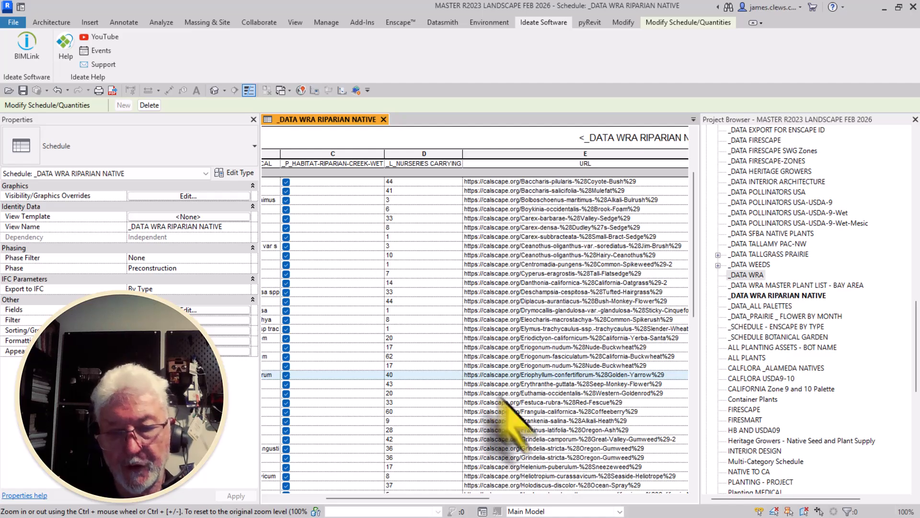
pyautogui.moveTo(468, 500); pyautogui.dragTo(455, 499)
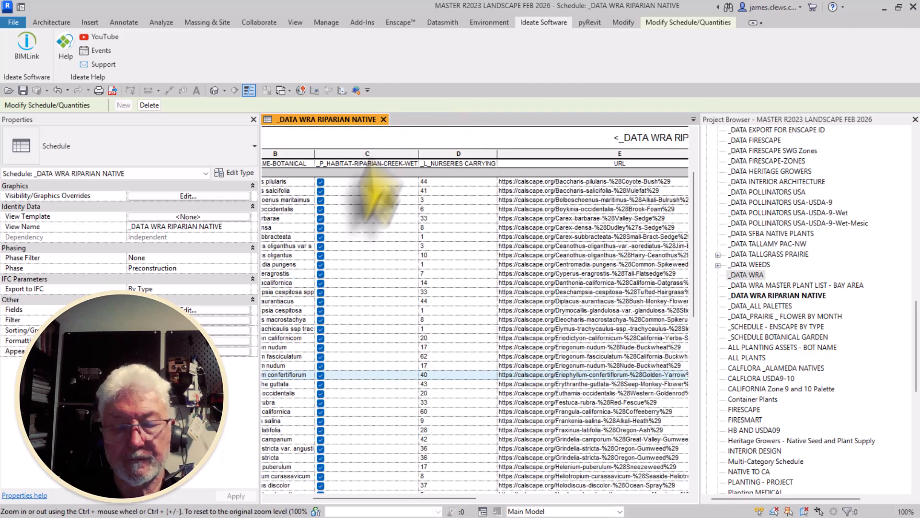
pyautogui.moveTo(422, 498); pyautogui.dragTo(585, 502)
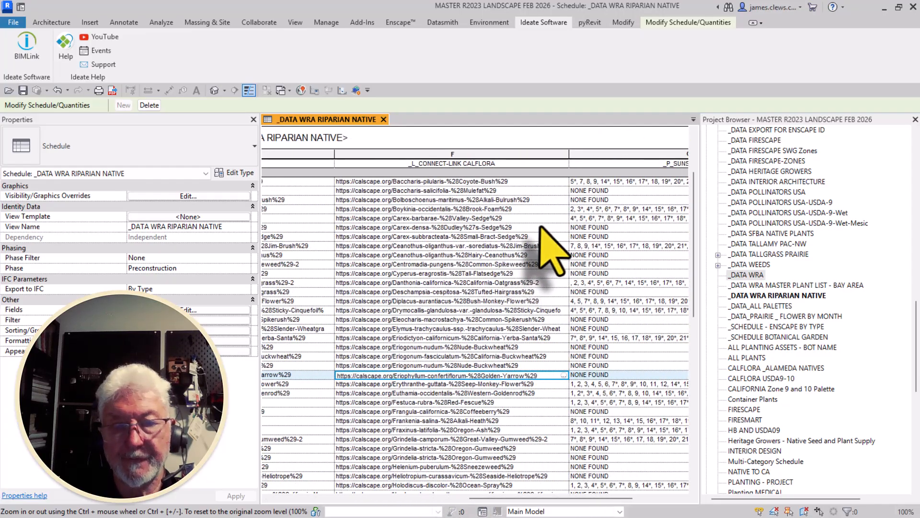
pyautogui.click(564, 219)
pyautogui.click(564, 219)
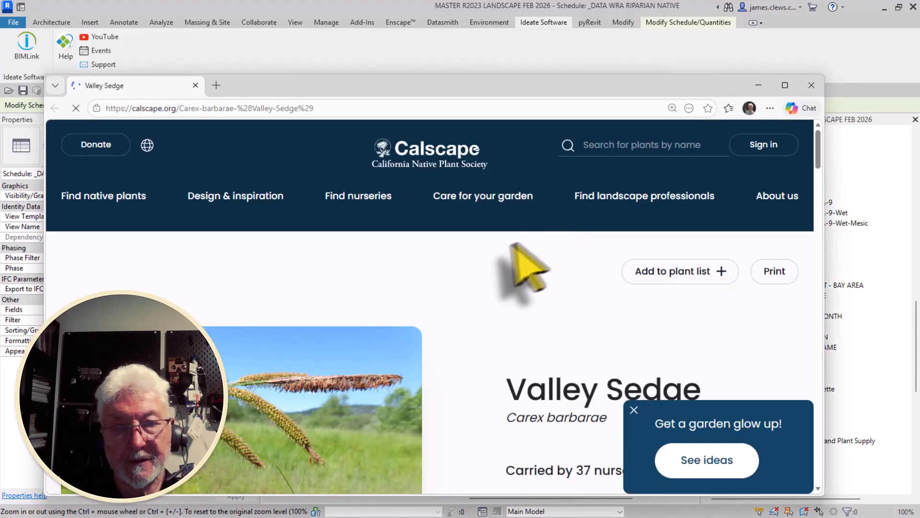
# - Examine the distribution map, species description and plant characteristics on the Valley Sedge page
pyautogui.scroll(-2, 489, 242)
pyautogui.scroll(-10, 426, 309)
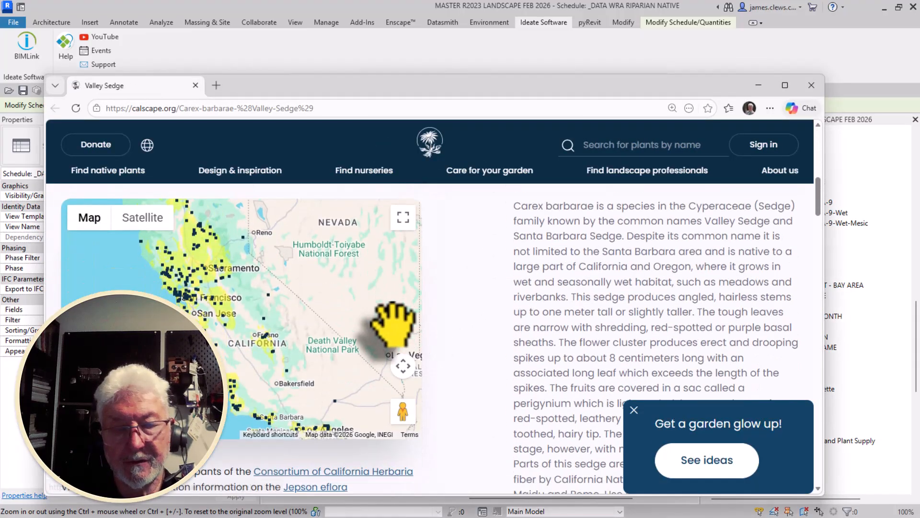
pyautogui.scroll(-3, 385, 331)
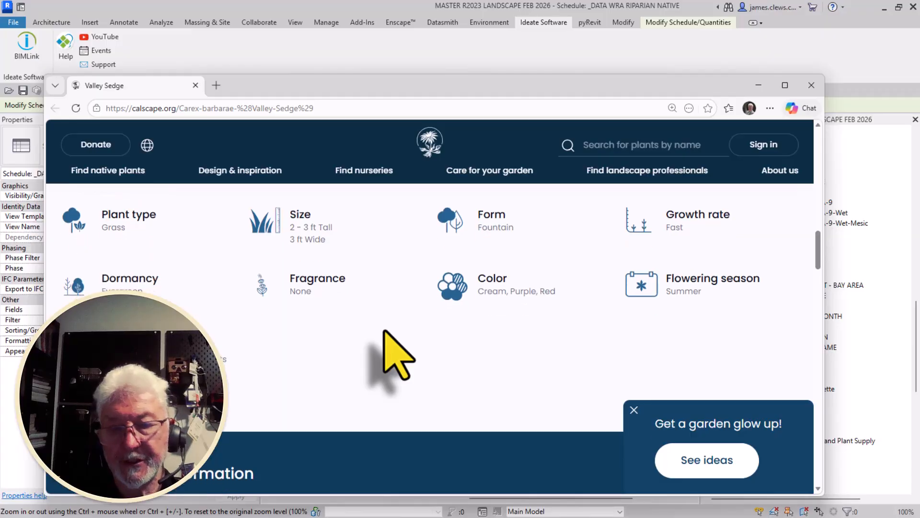